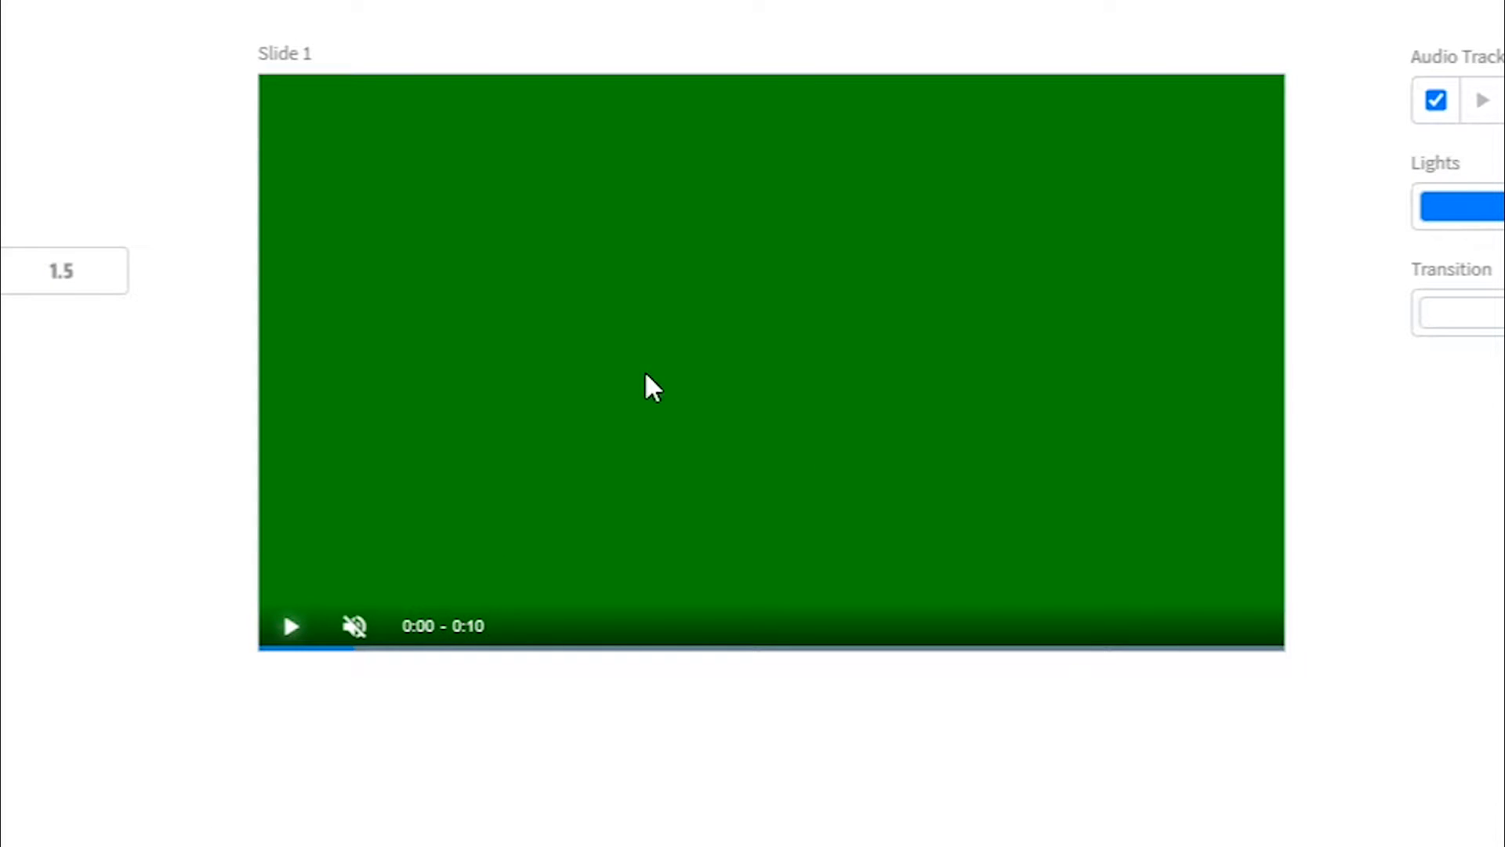
- Play the slide video briefly to show its solid green picture, then pause it
left_click(290, 627)
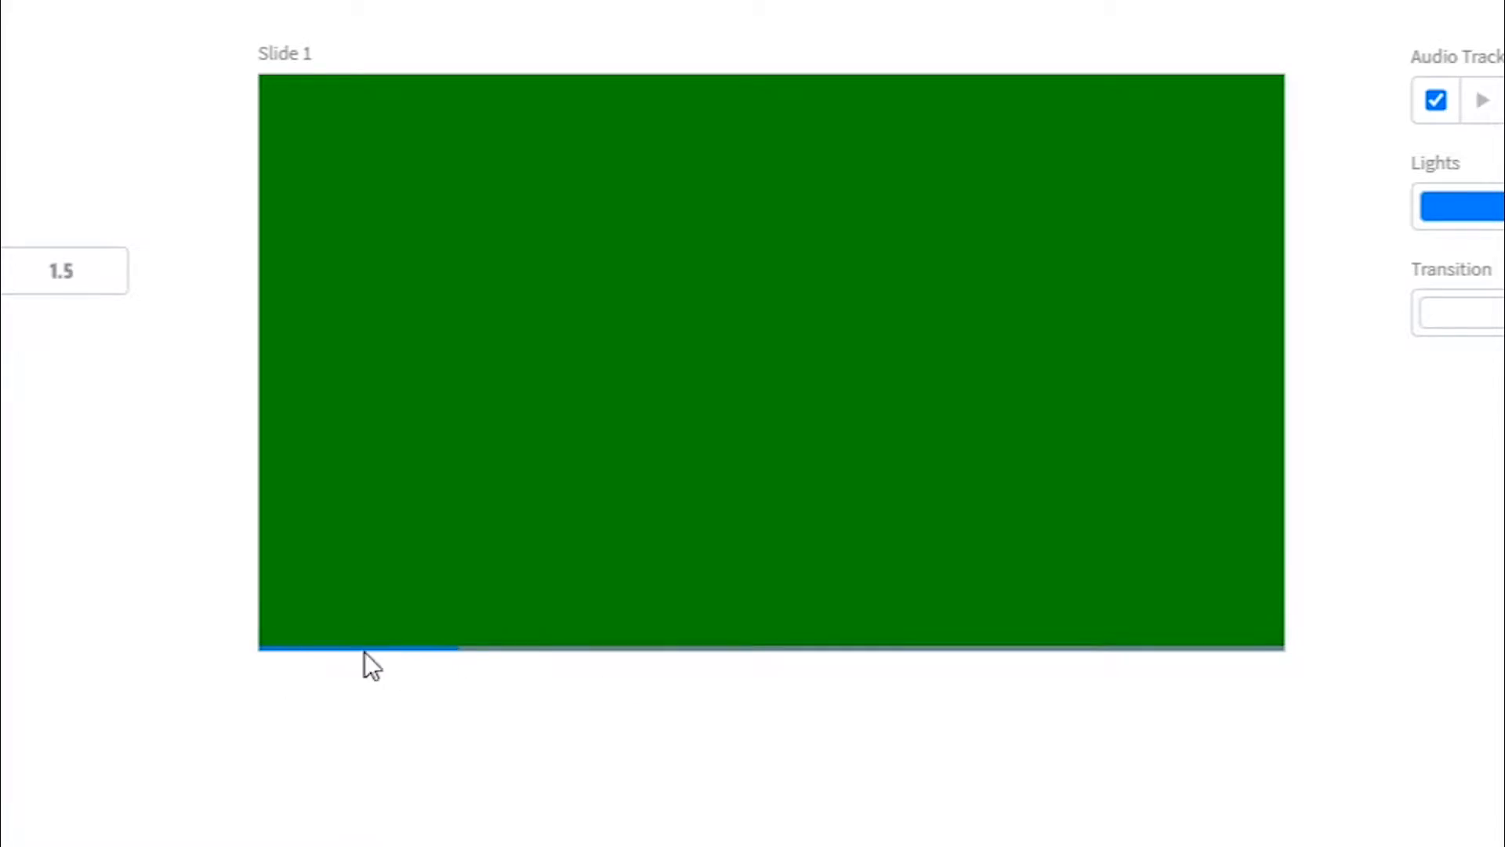
left_click(289, 635)
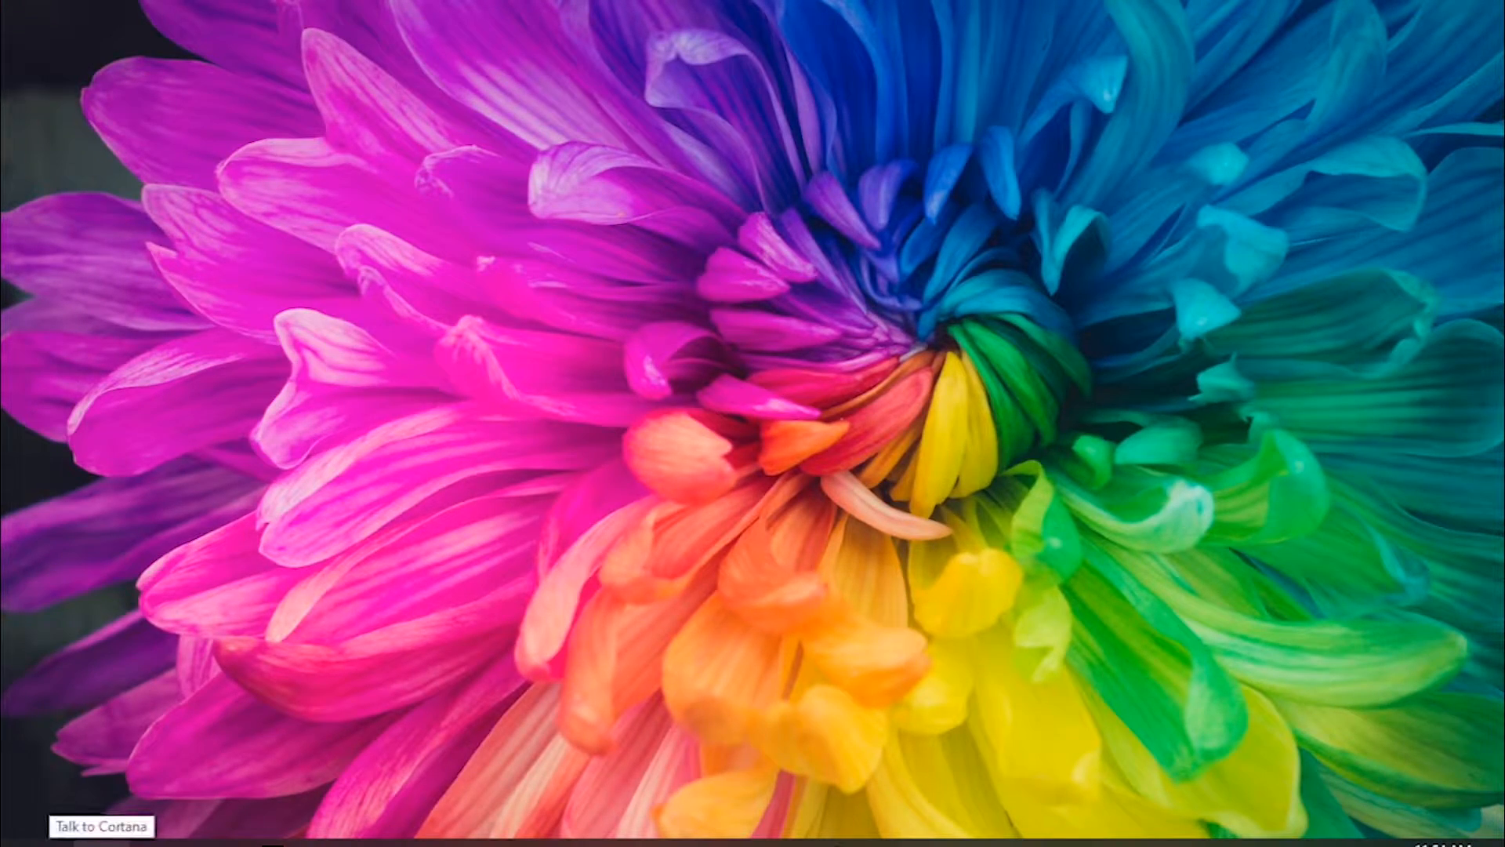
left_click(48, 843)
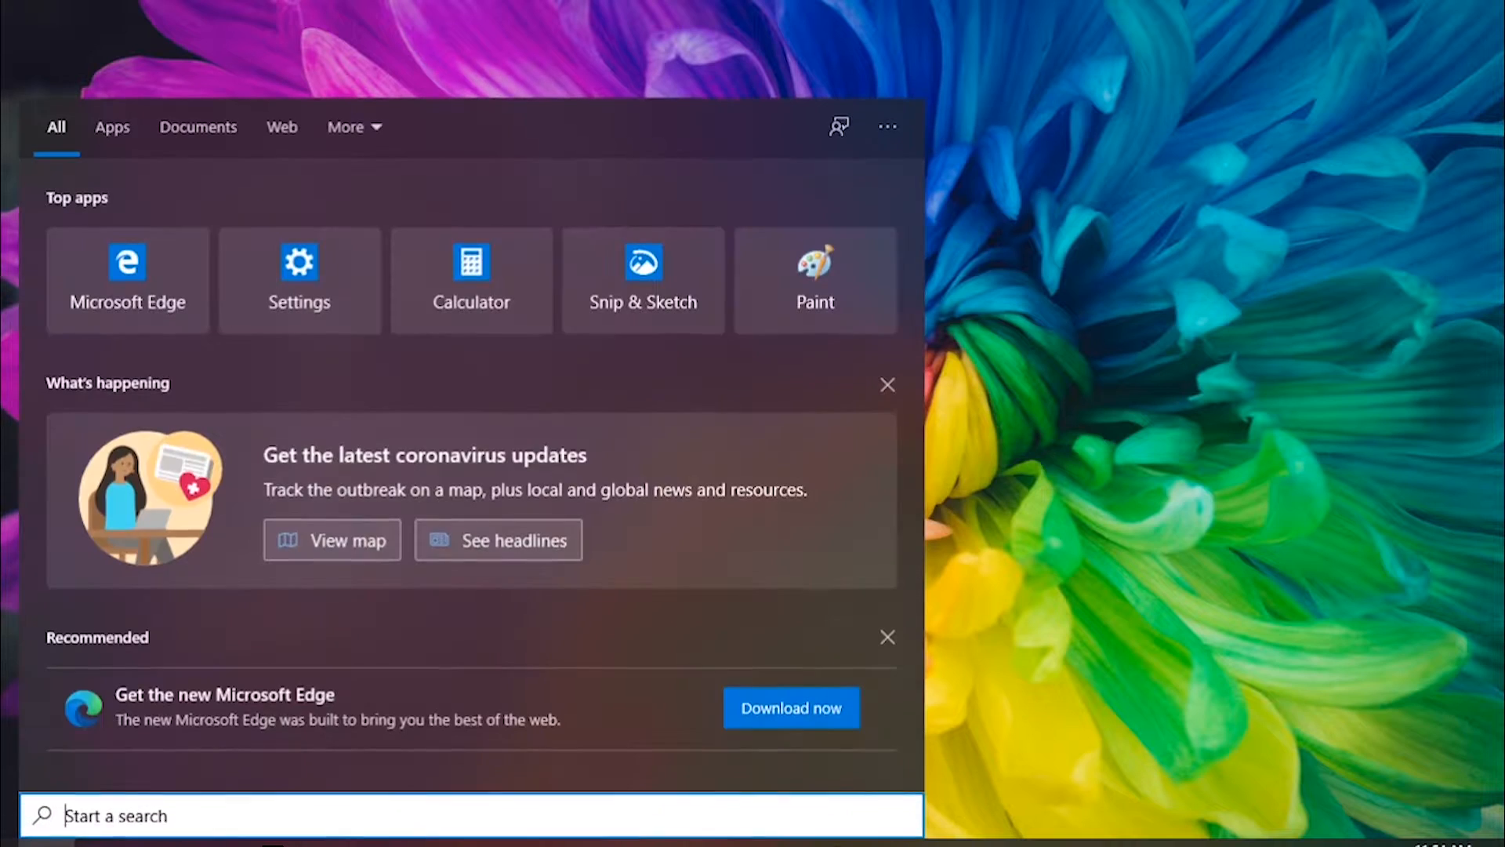
type("computer")
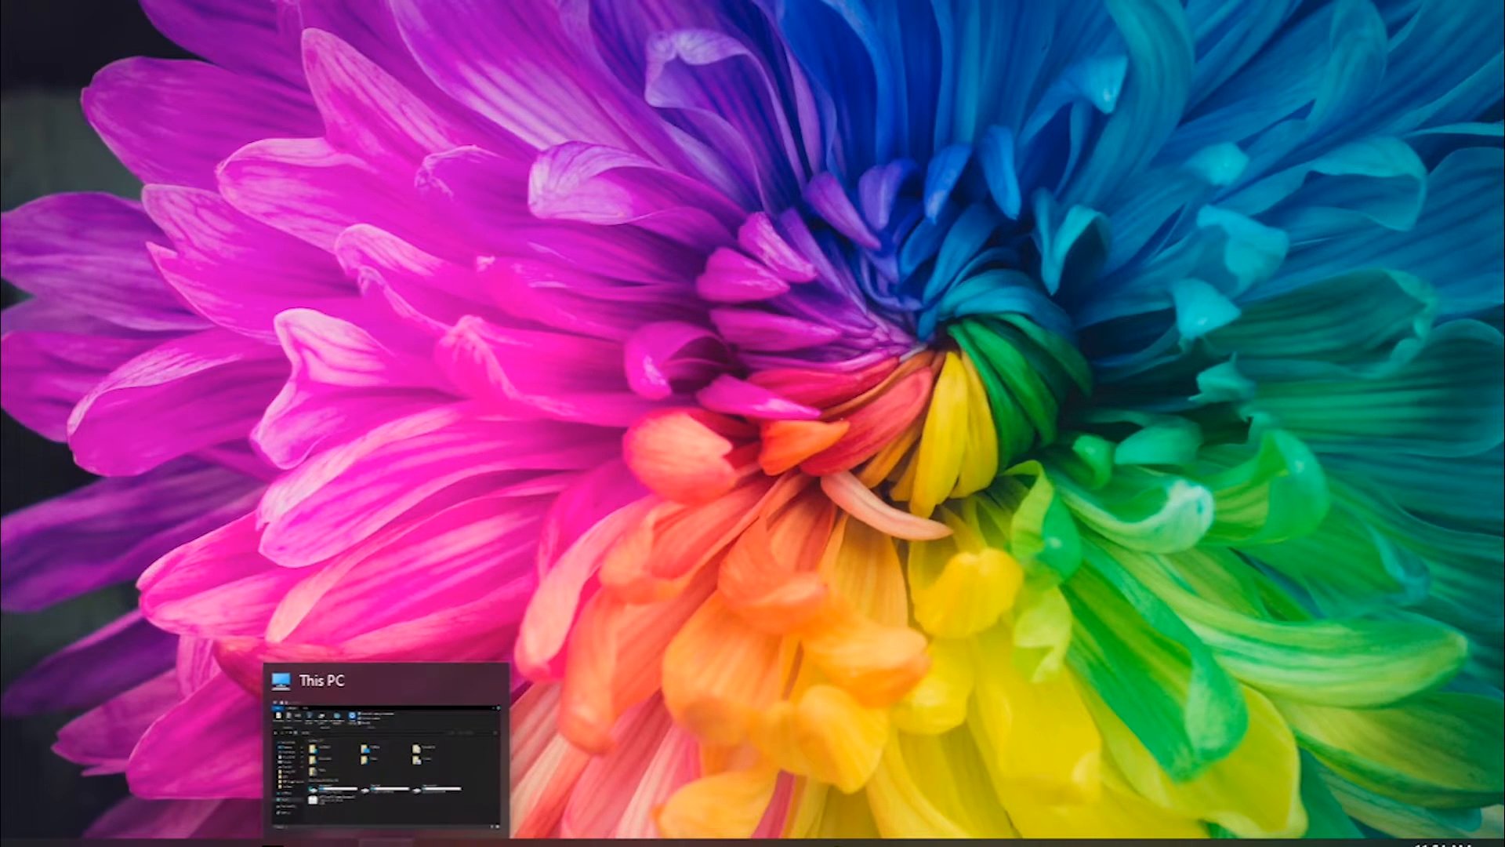
- Launch Computer Management from This PC's Manage option and bring it on screen
mouse_move(387, 839)
left_click(394, 746)
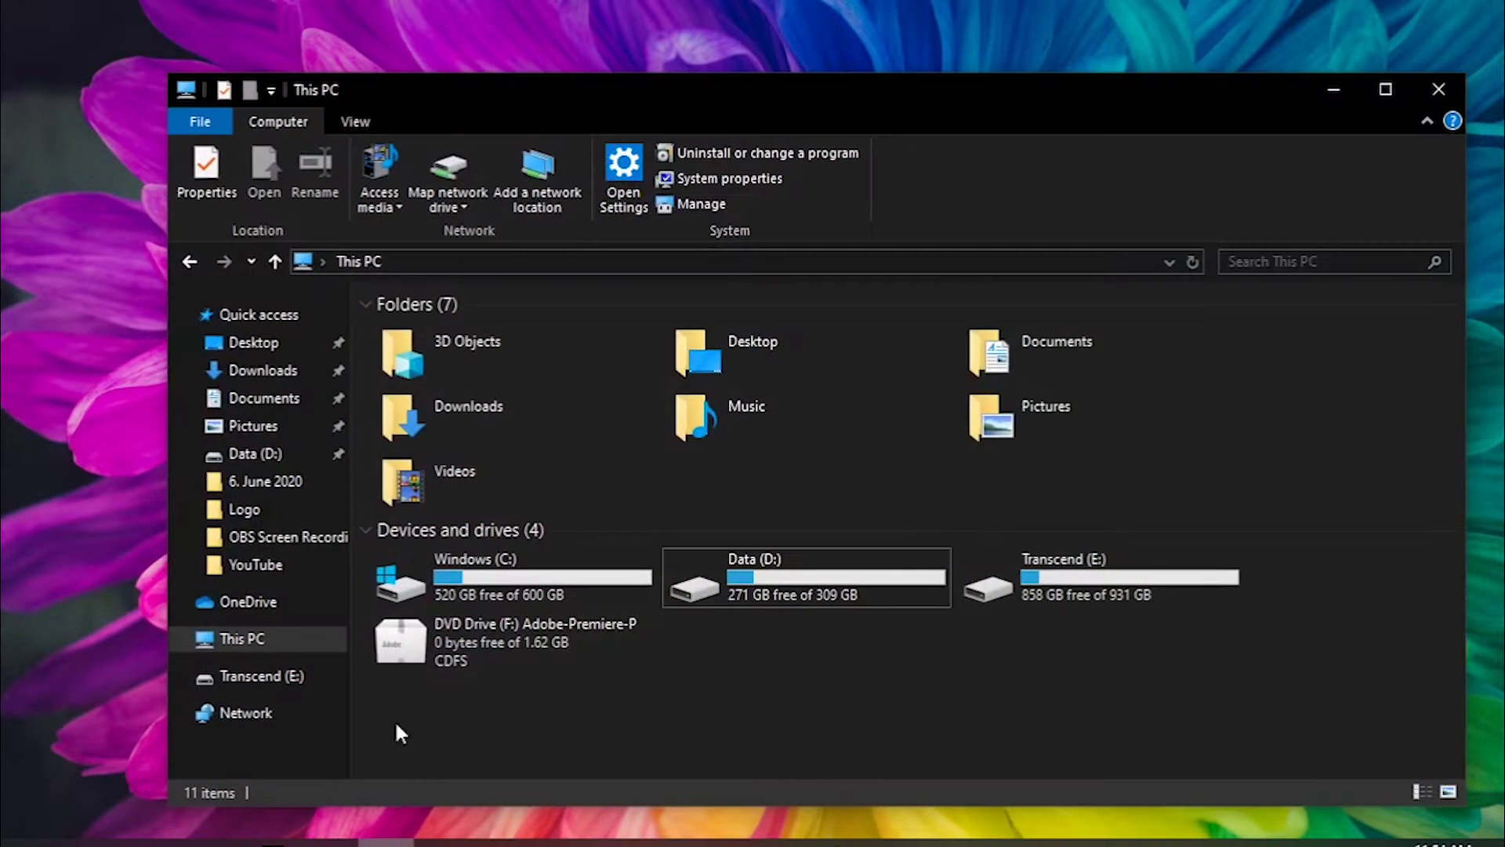
right_click(244, 641)
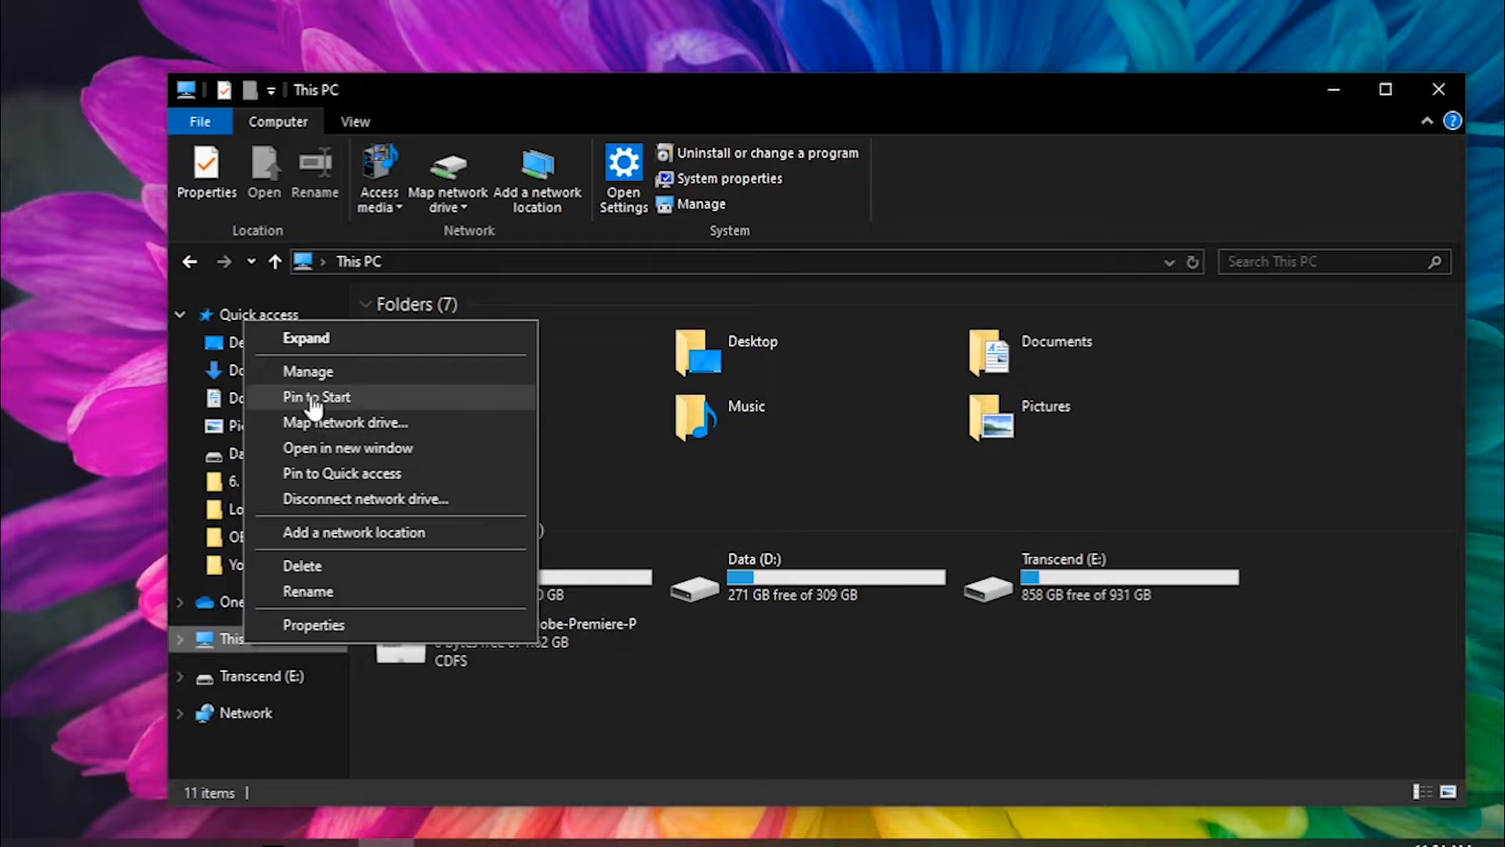
left_click(308, 372)
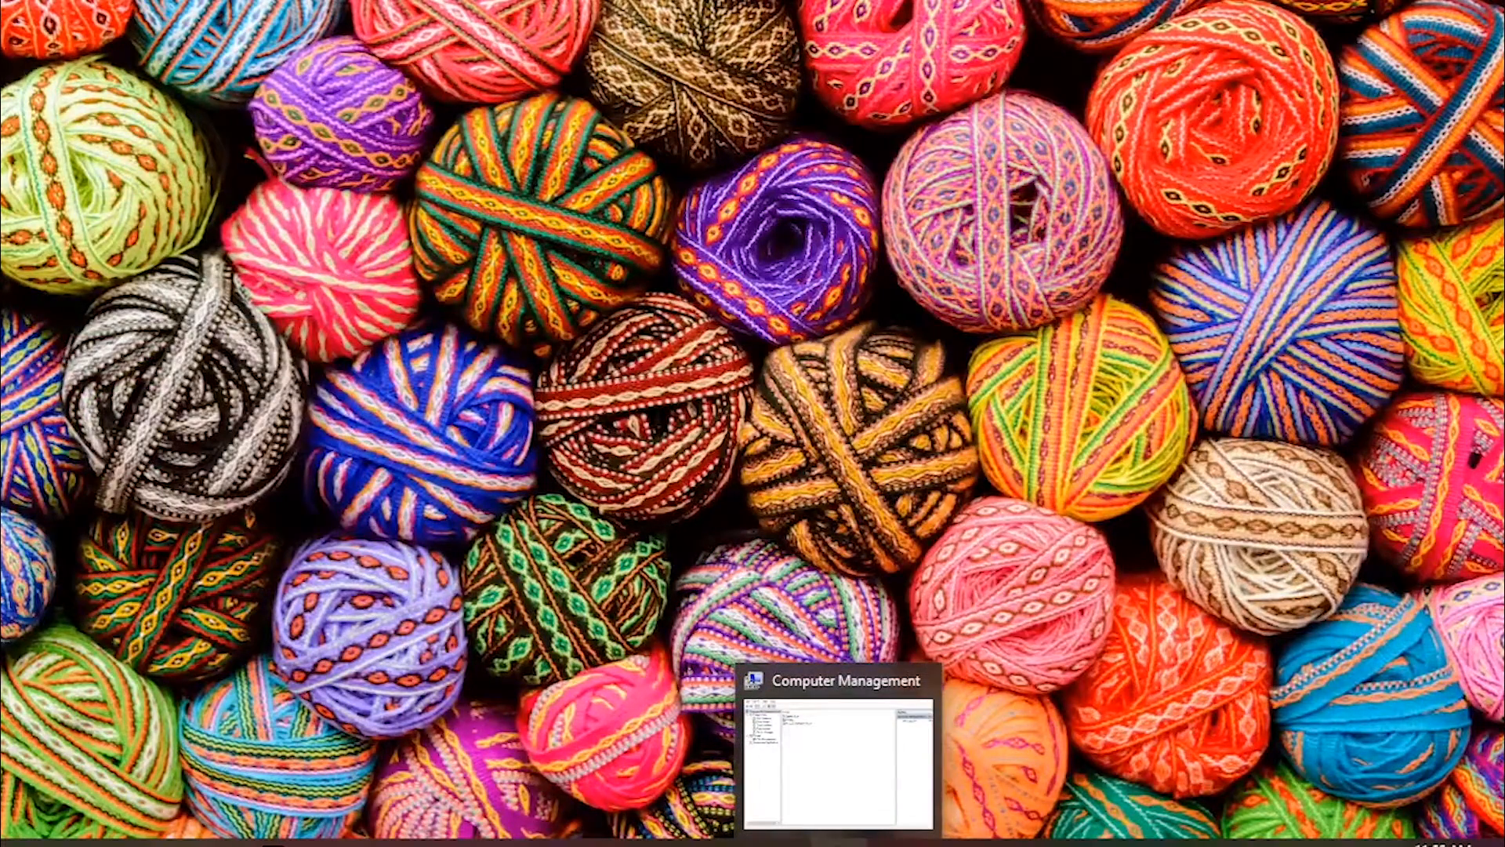
left_click(838, 759)
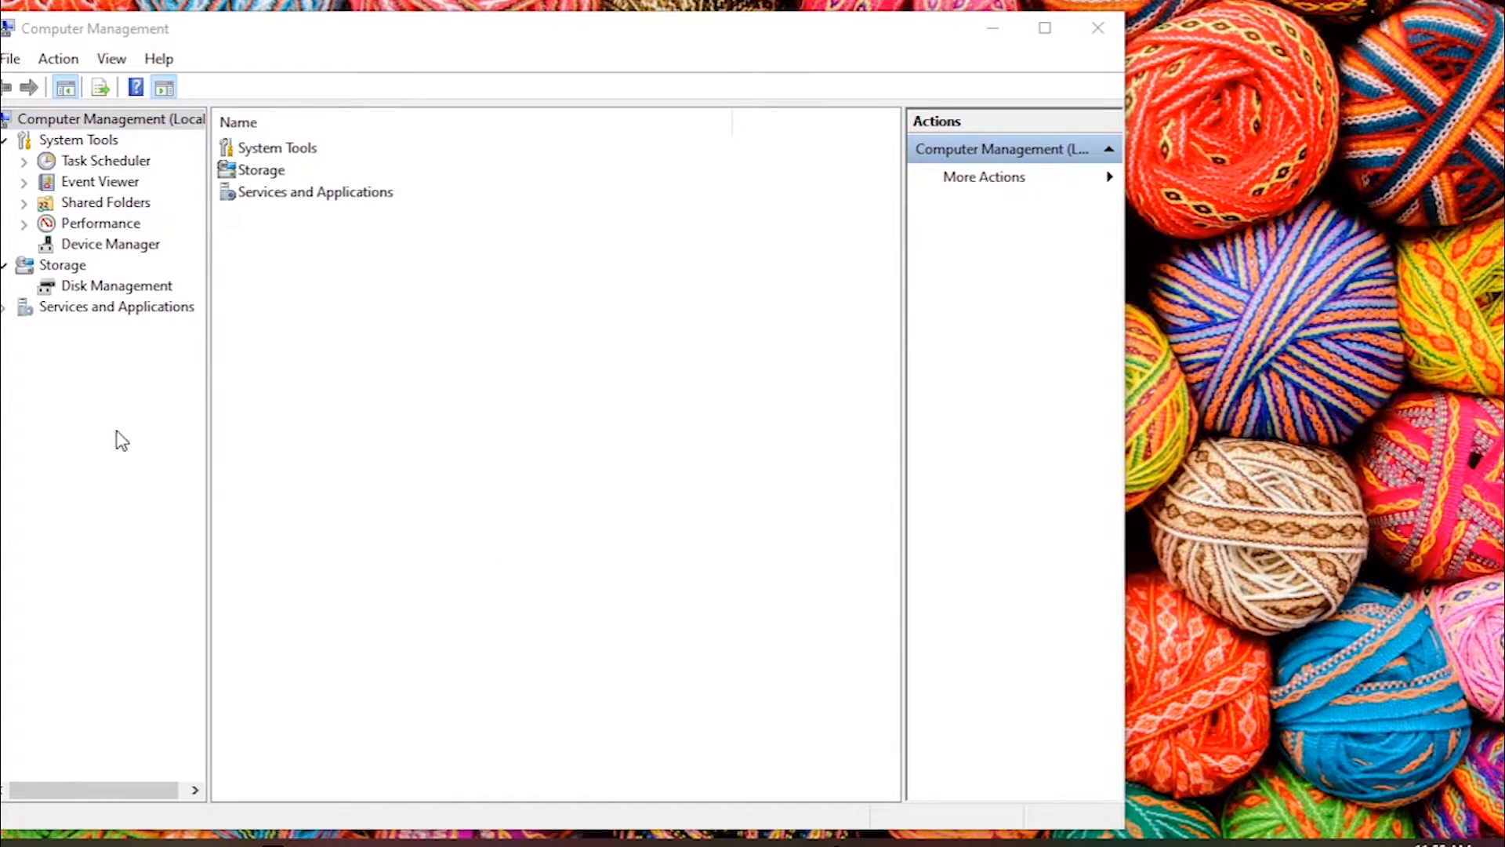
- Begin a driver update for Intel UHD Graphics 630 under Display adapters in Device Manager
left_click(111, 244)
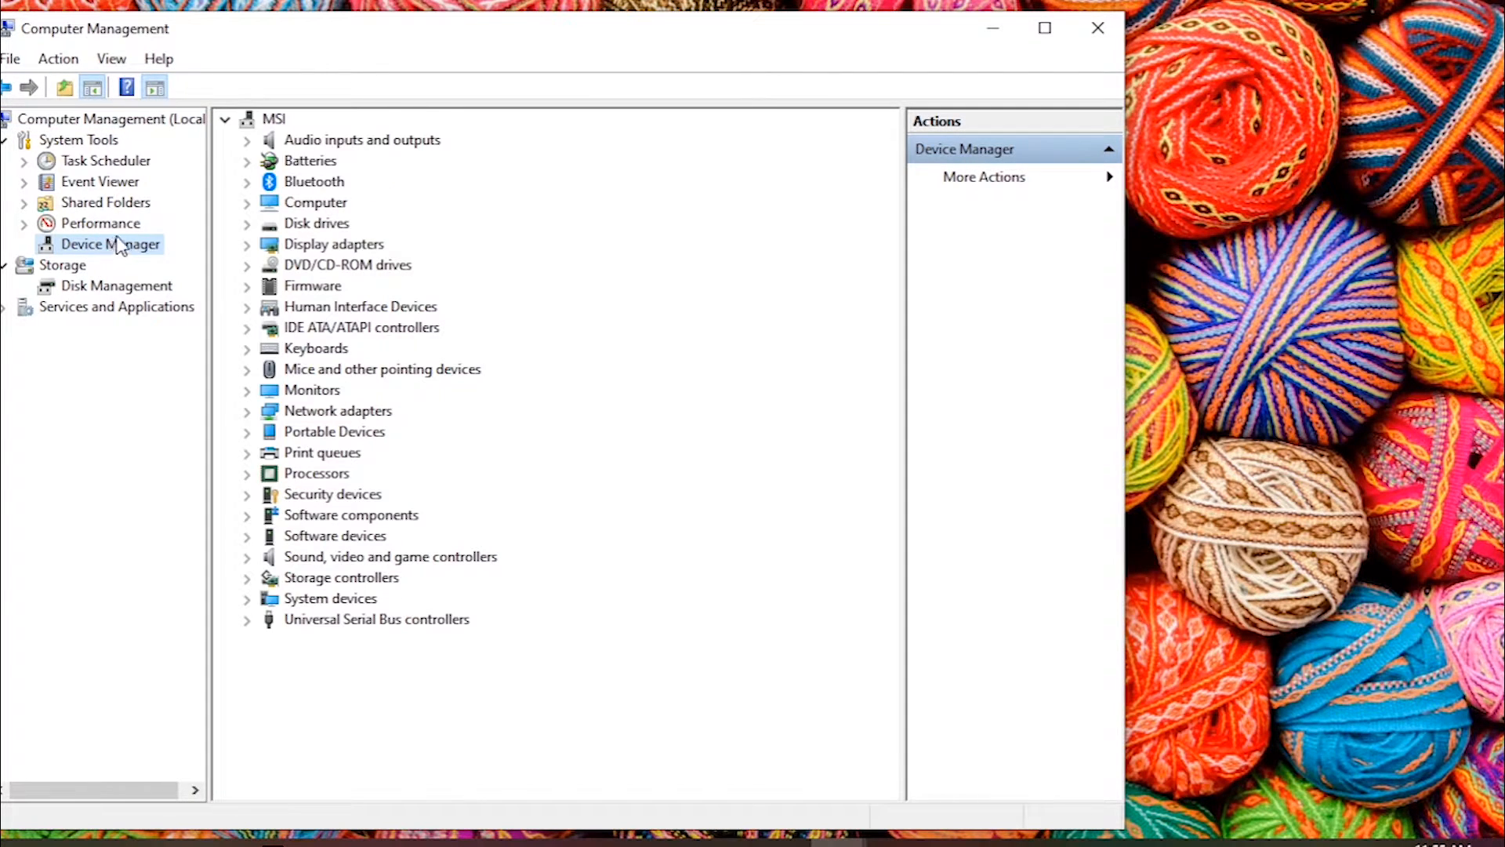
left_click(249, 246)
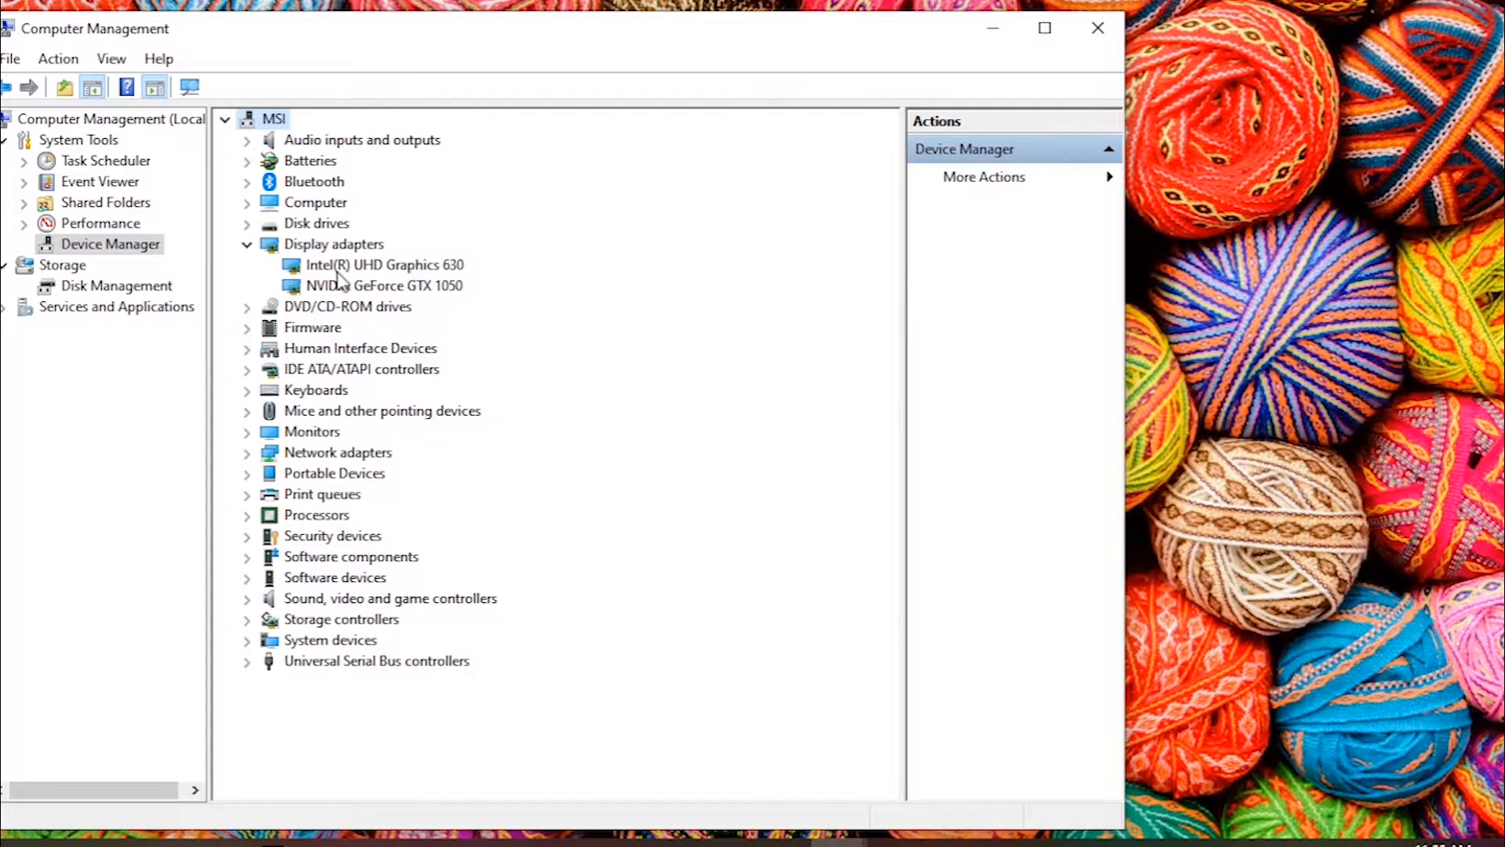
right_click(394, 269)
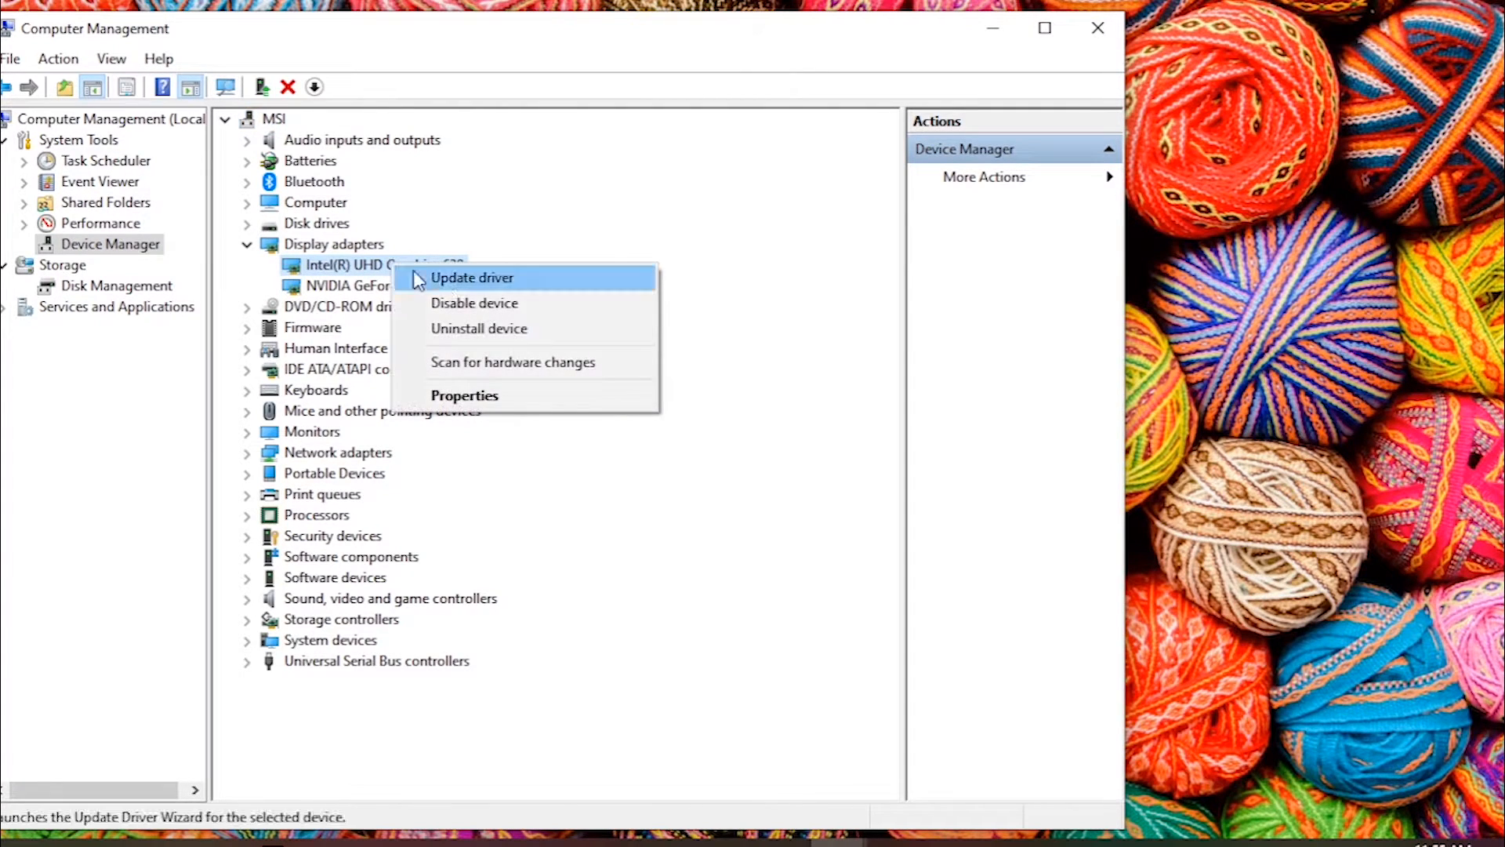
left_click(480, 280)
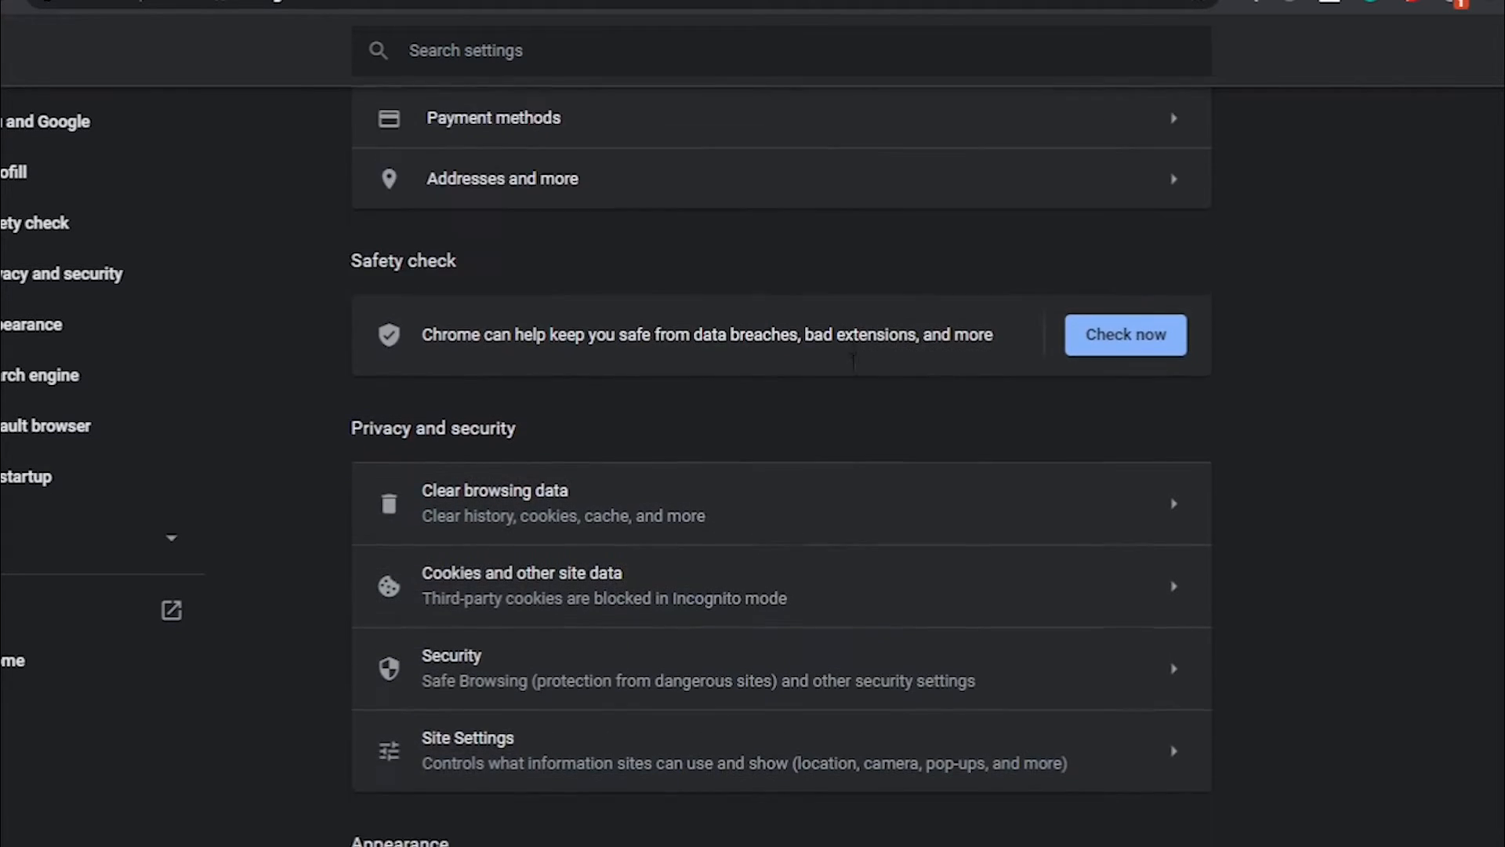
scroll(824, 353, "down", 3)
scroll(854, 382, "down", 2)
scroll(853, 383, "down", 4)
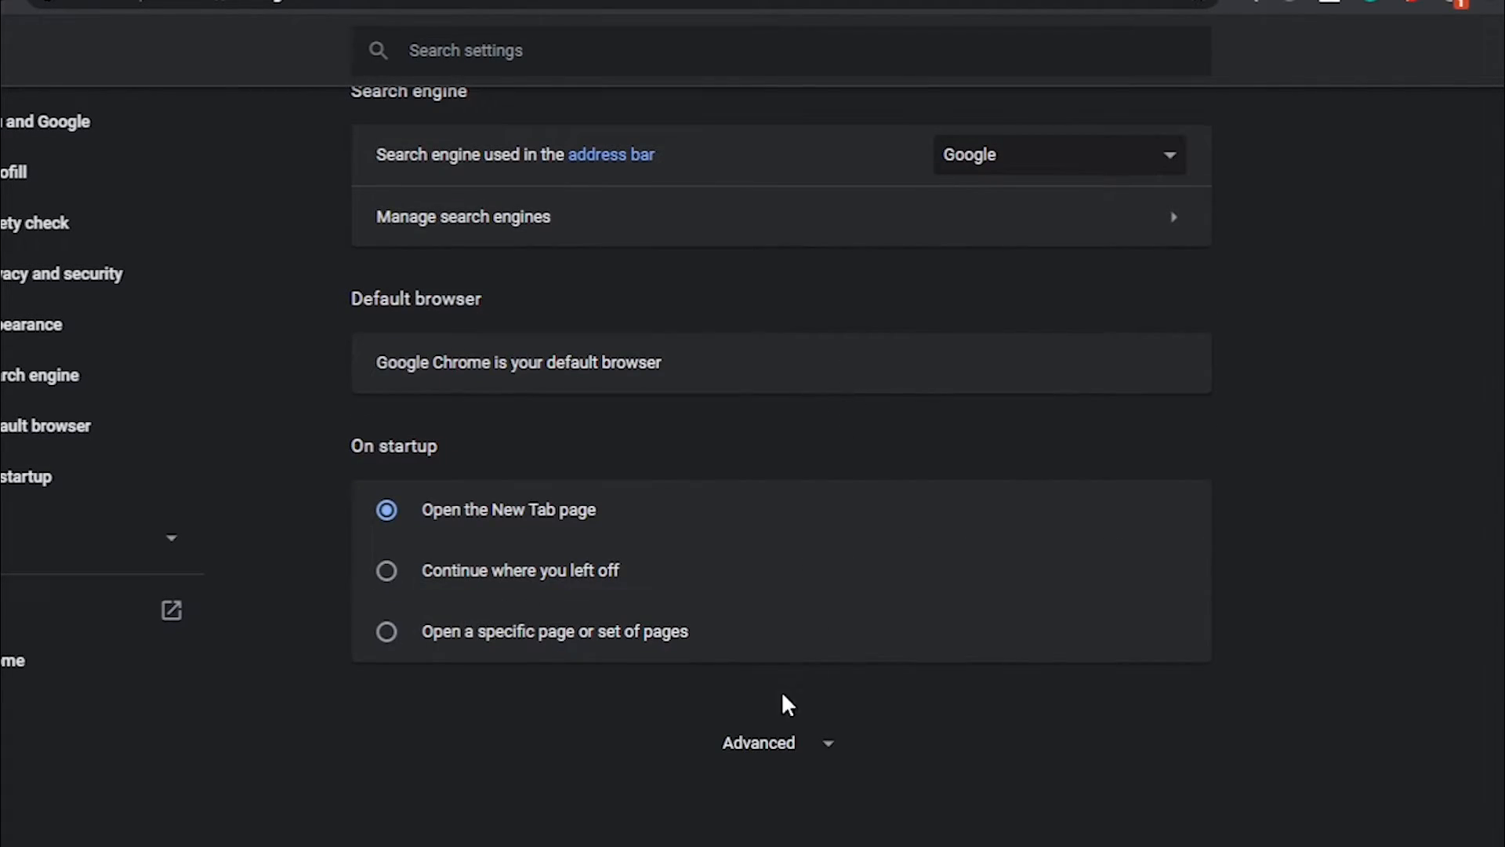
- Switch off 'Use hardware acceleration when available' under Advanced > System and relaunch Chrome
left_click(767, 753)
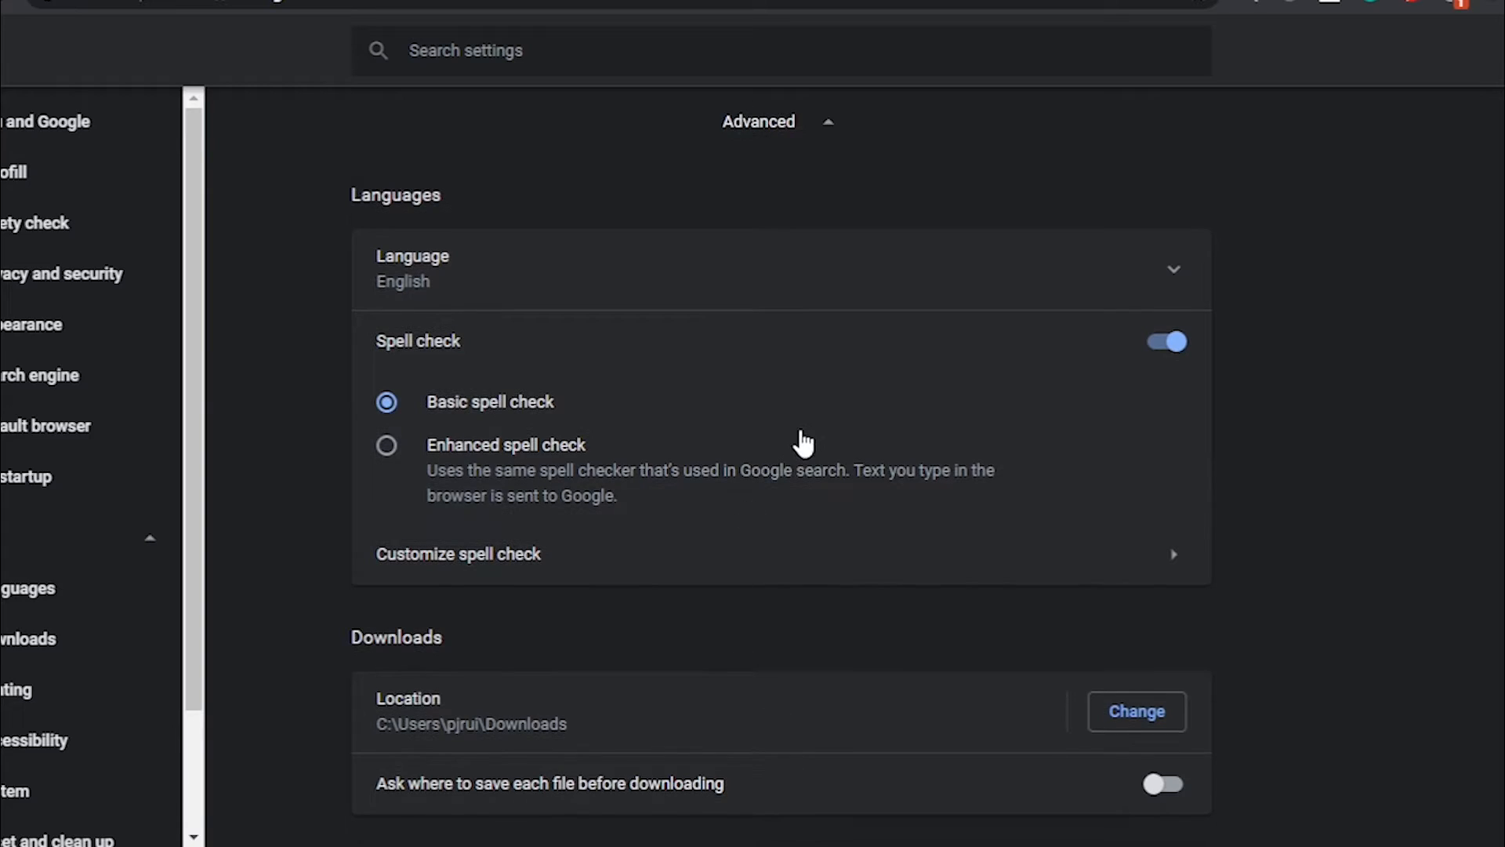
scroll(806, 430, "down", 3)
scroll(807, 431, "down", 2)
scroll(808, 431, "down", 2)
scroll(806, 431, "down", 2)
scroll(807, 430, "down", 2)
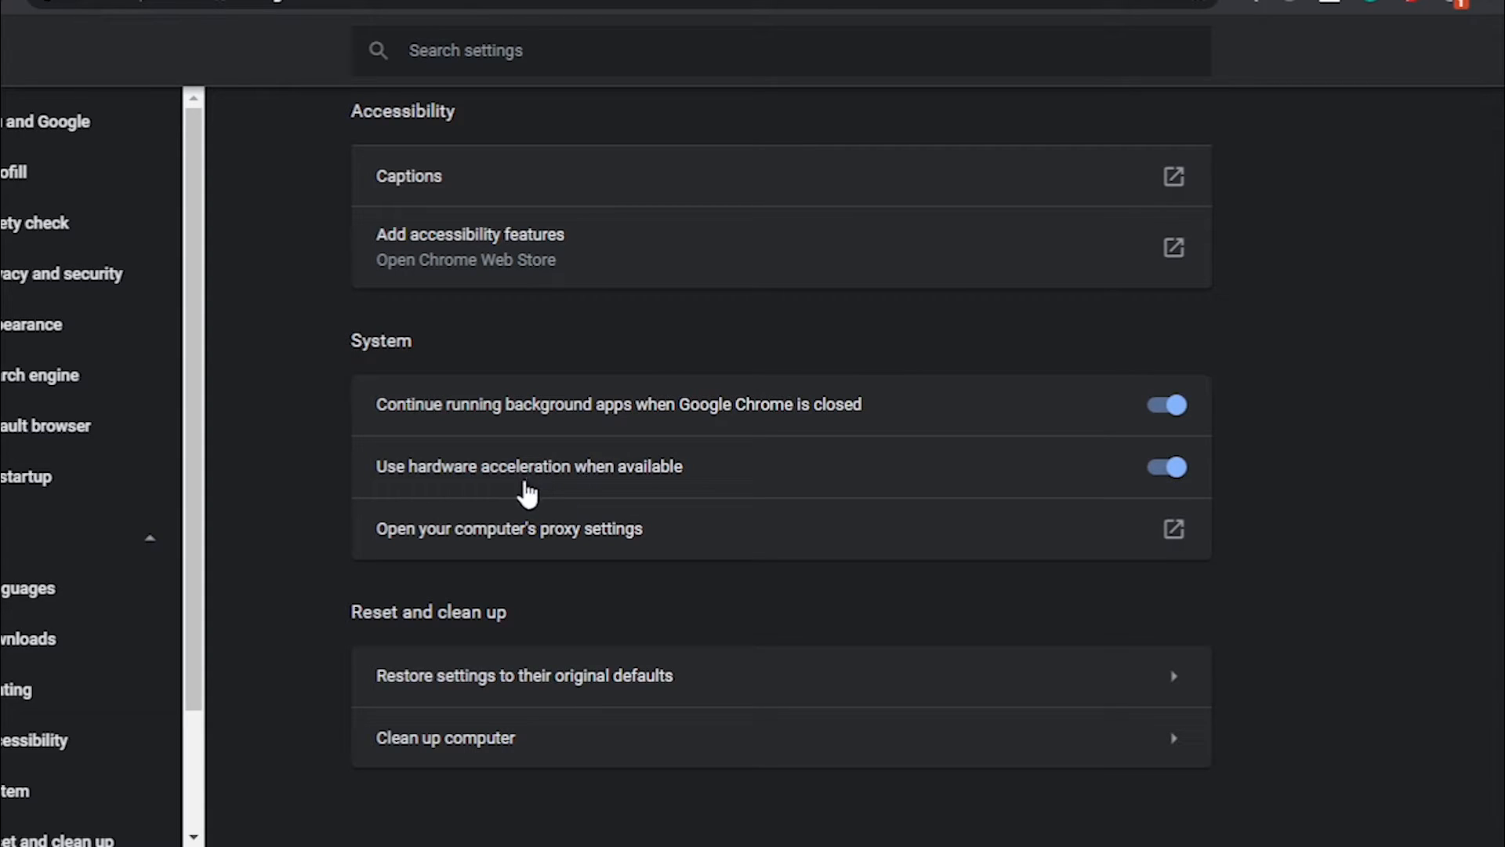
left_click(1161, 476)
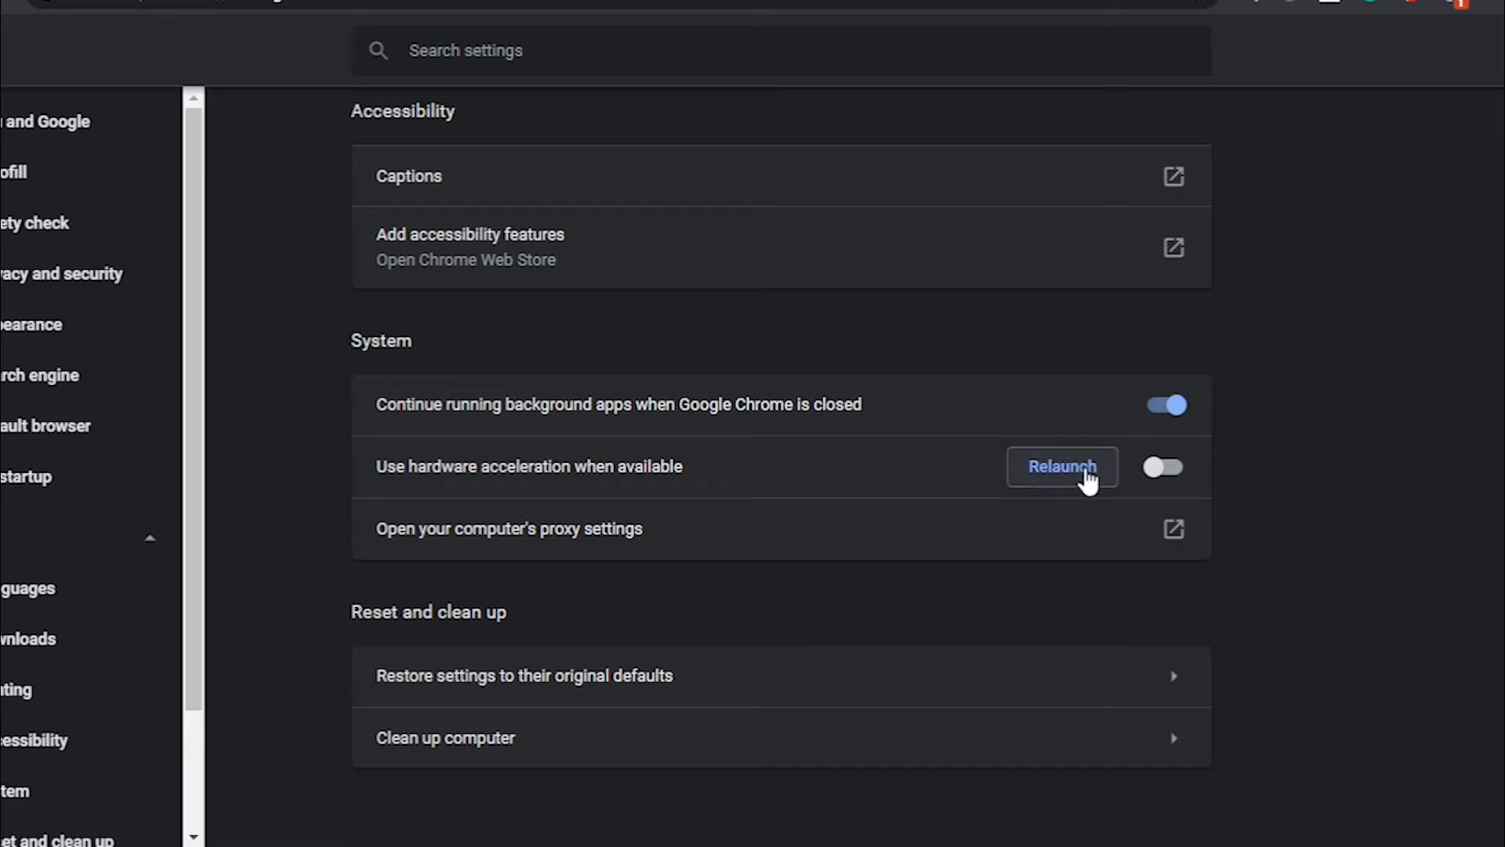
left_click(1062, 465)
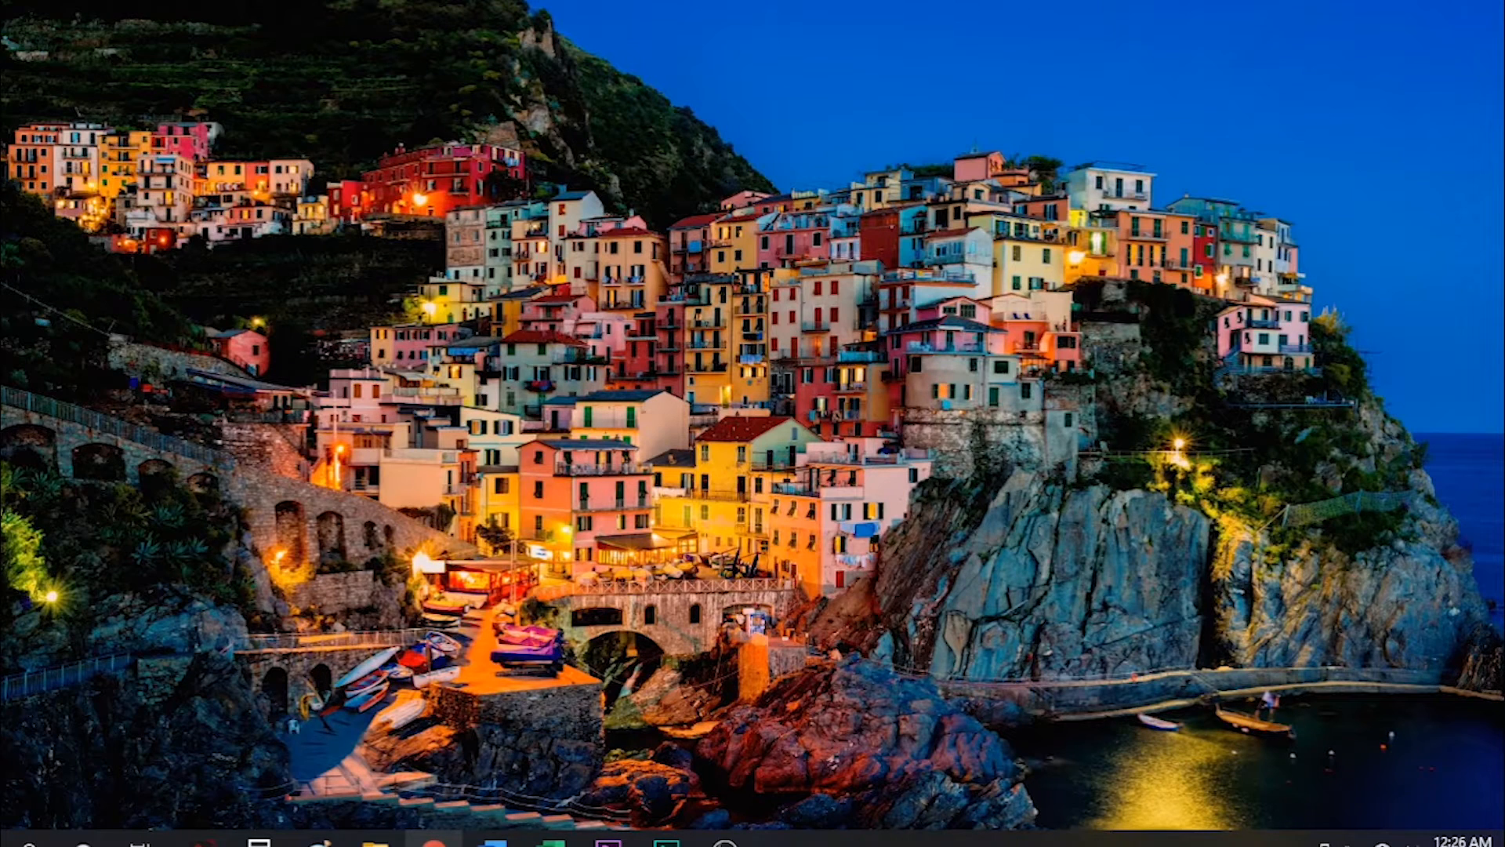